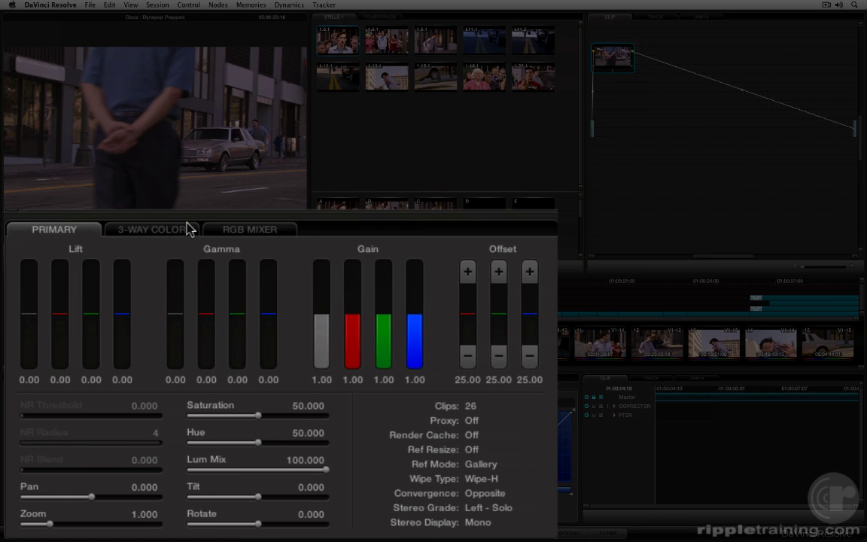
click(71, 378)
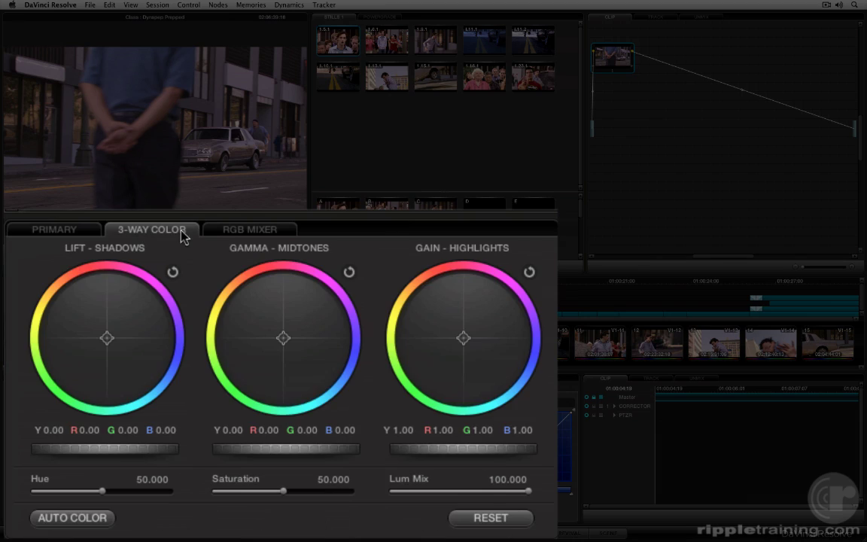
click(253, 230)
click(184, 232)
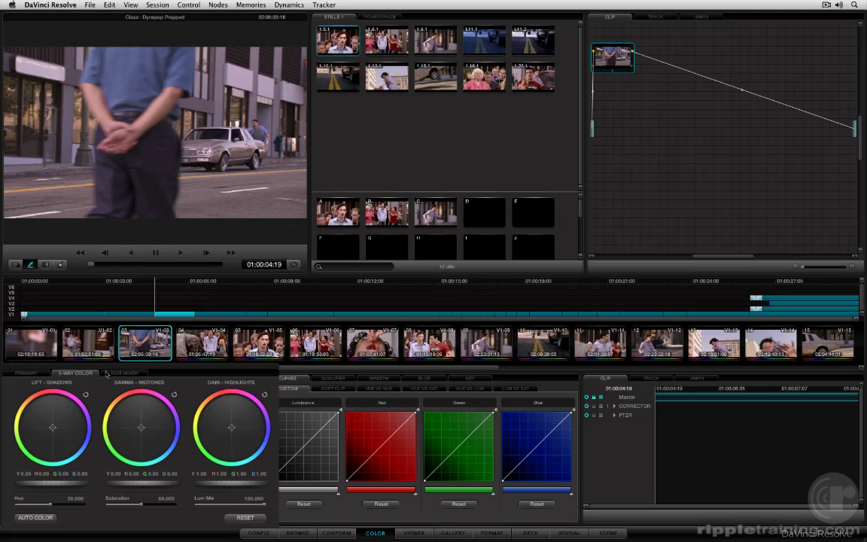
click(334, 378)
click(379, 378)
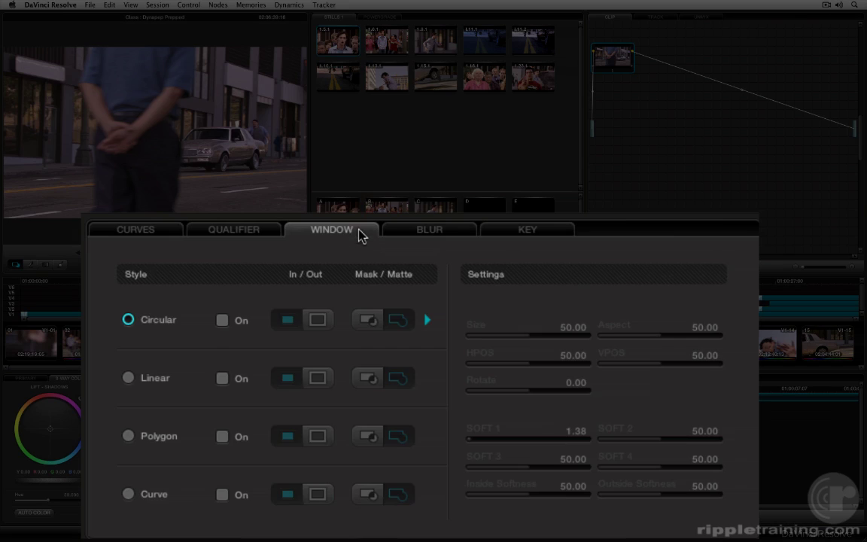
click(430, 234)
click(533, 233)
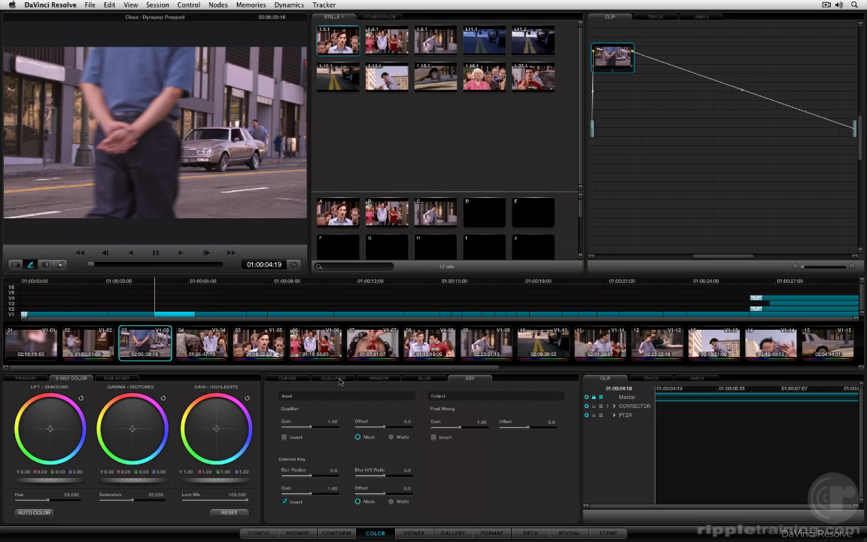
click(334, 378)
click(286, 378)
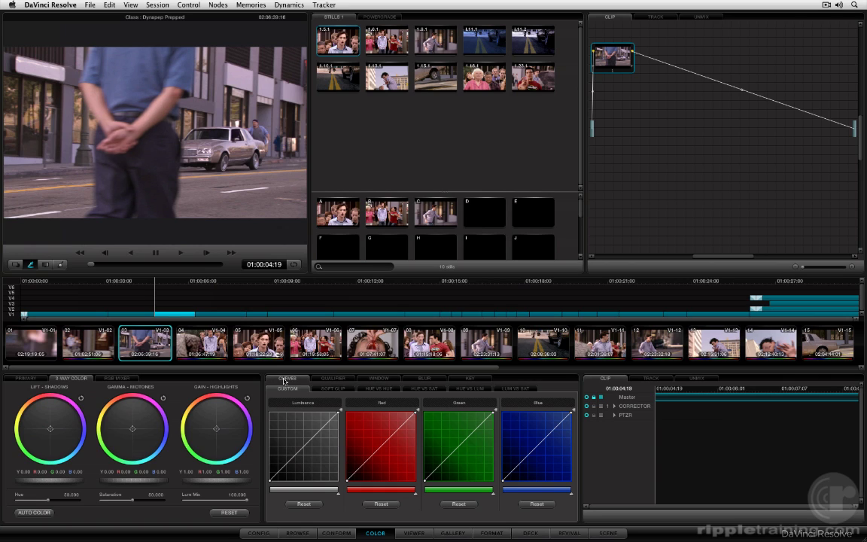
click(333, 389)
click(379, 388)
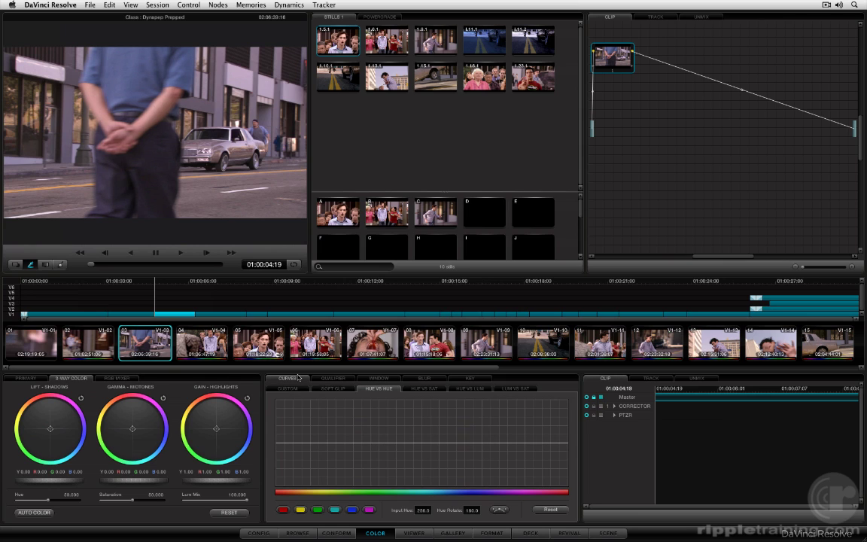
click(293, 390)
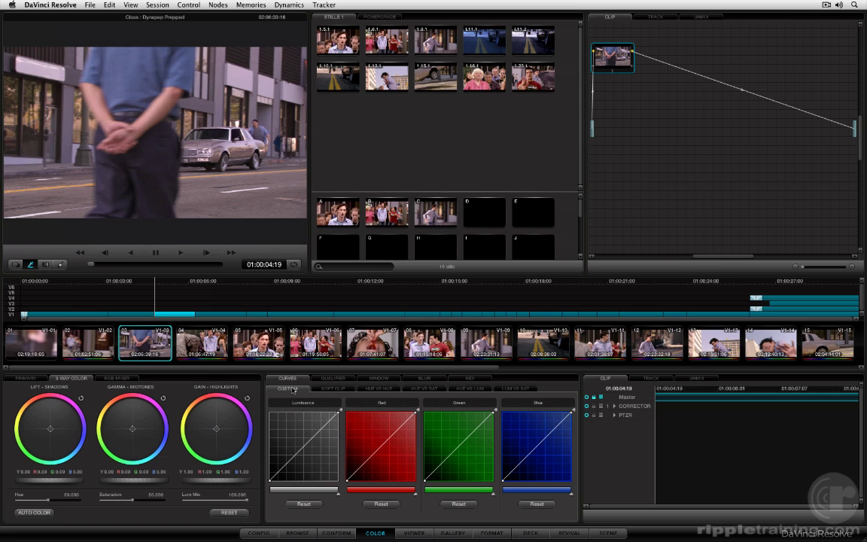
Step: On clip 05, lower the Hue vs Sat peak to about 1.13 saturation
click(259, 345)
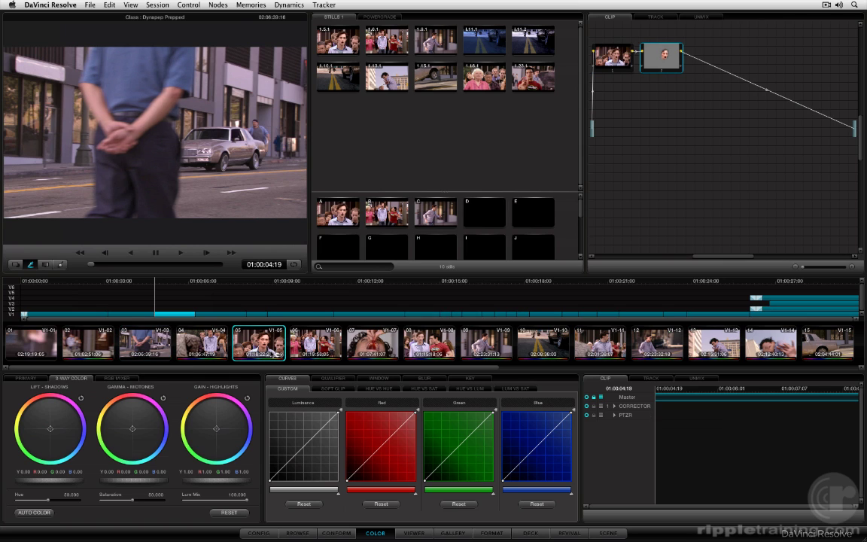
click(15, 265)
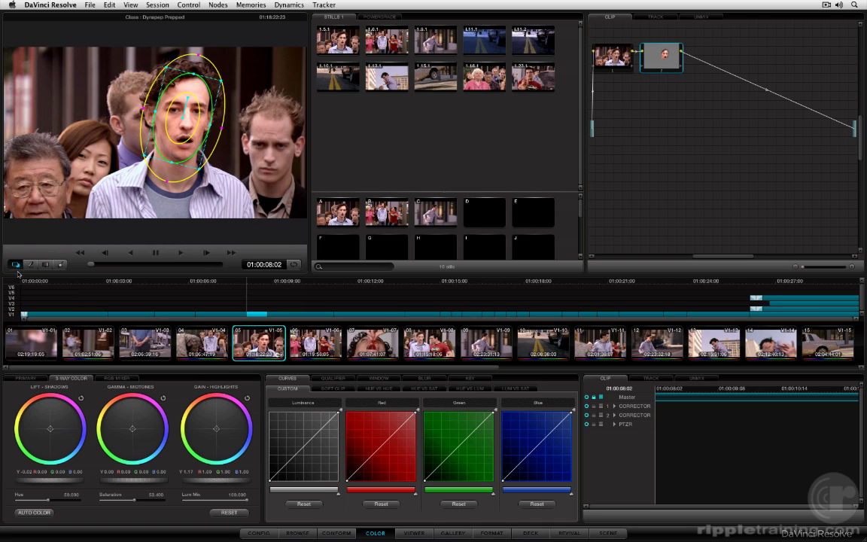
click(424, 389)
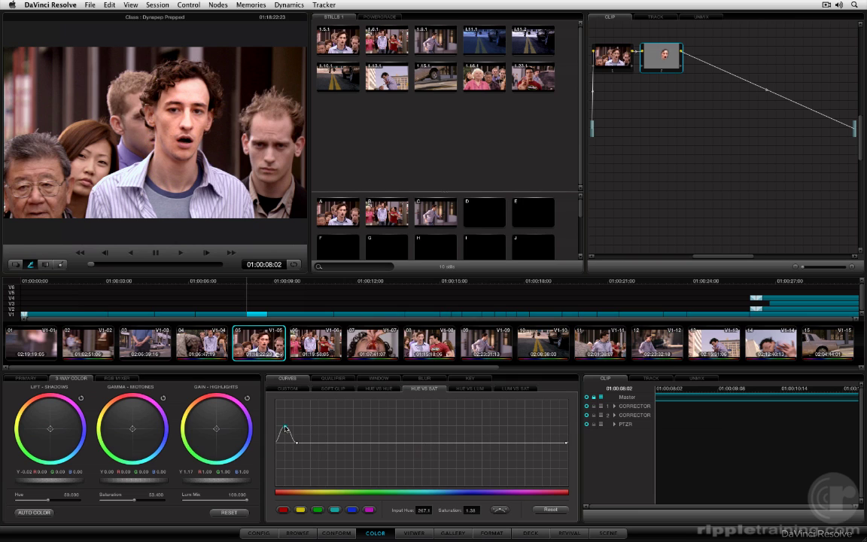
drag(287, 425, 286, 438)
click(16, 265)
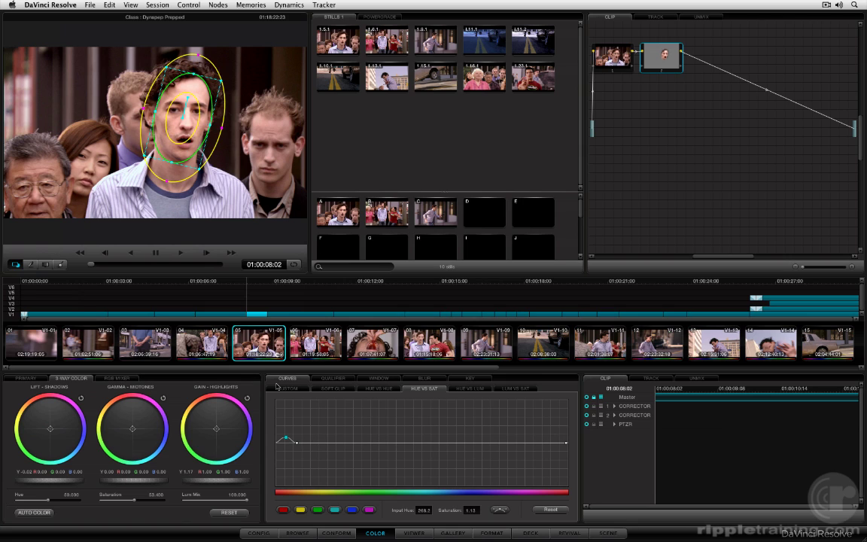
Step: Pull one hue's luminance down on the Hue vs Lum curve, then return to clip 03
click(471, 387)
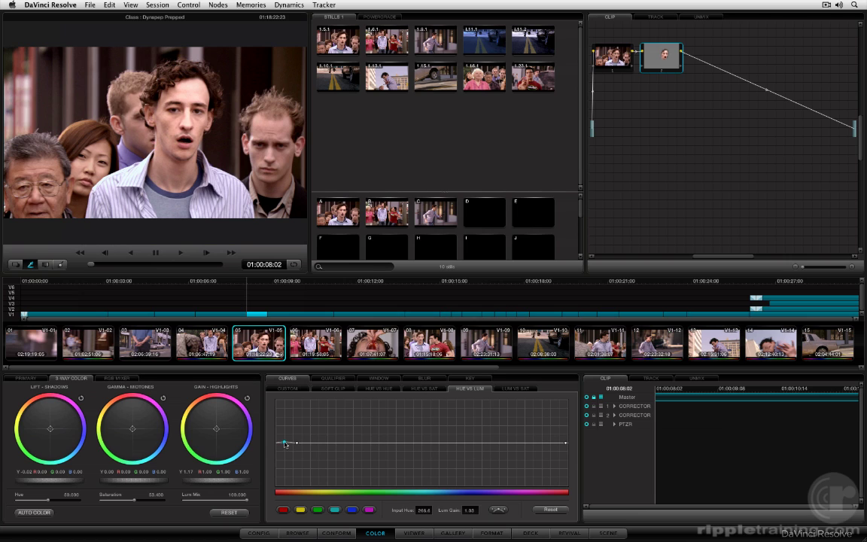
drag(284, 443, 285, 442)
click(15, 264)
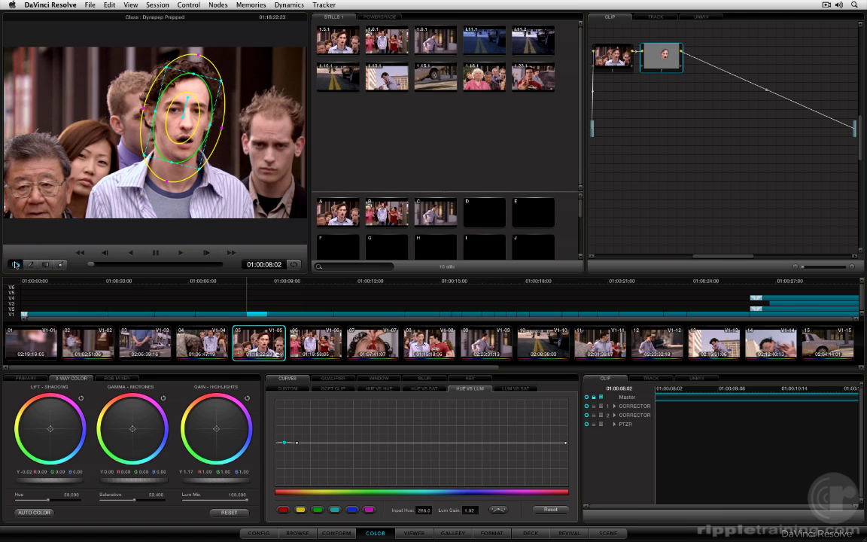
click(135, 339)
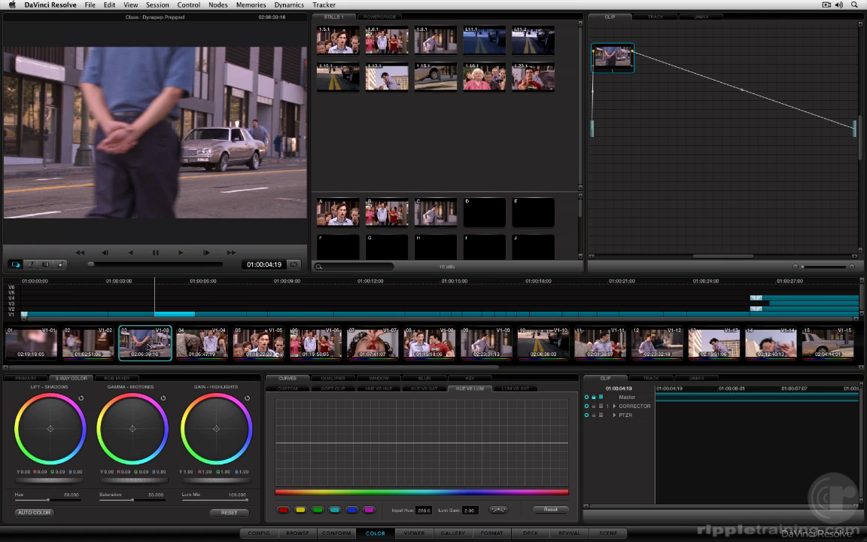
Step: Show clip 03 full-size on the Viewer page with the object tracking controls beside it
click(426, 536)
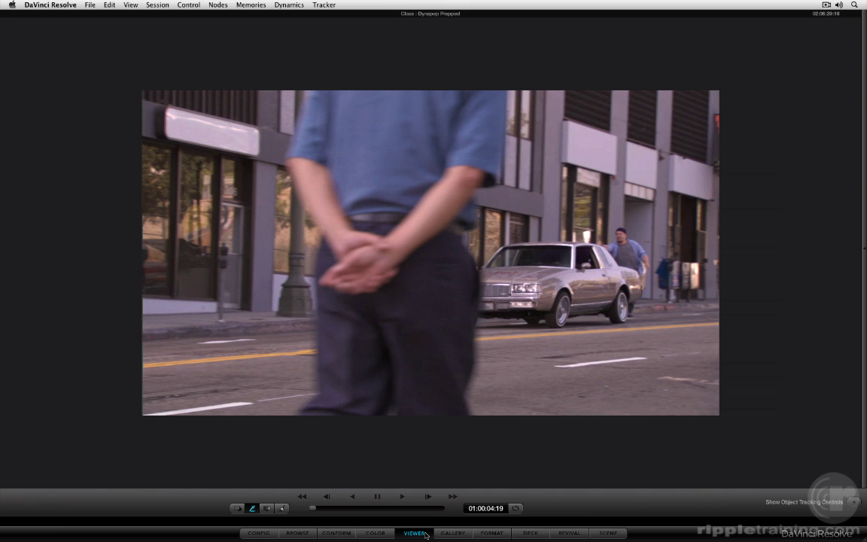
click(377, 533)
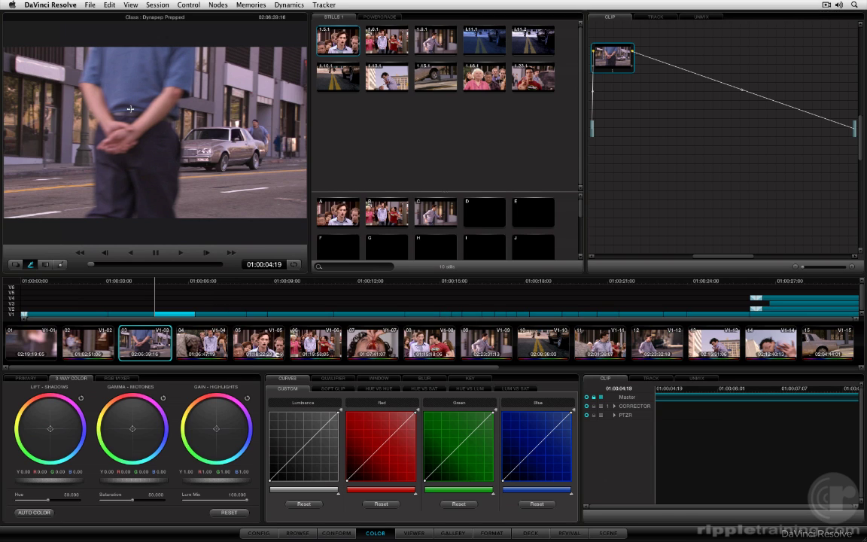
click(415, 533)
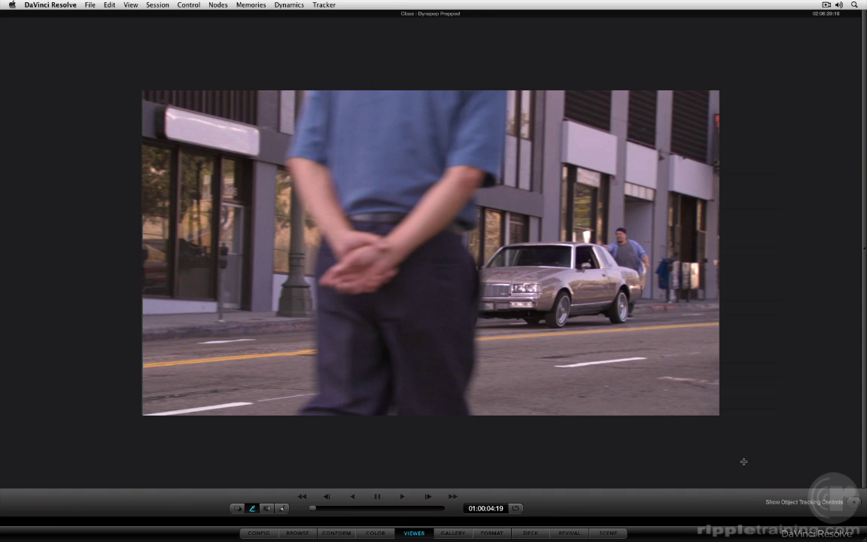
click(823, 504)
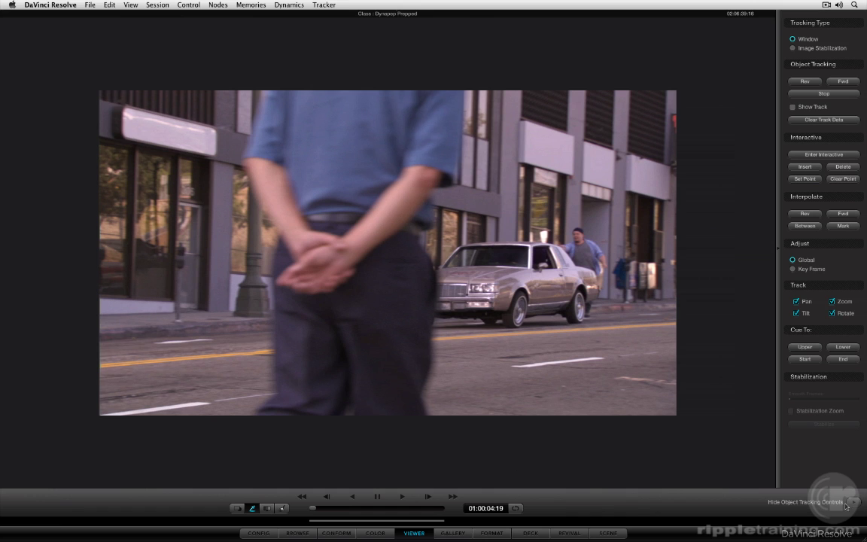
click(853, 505)
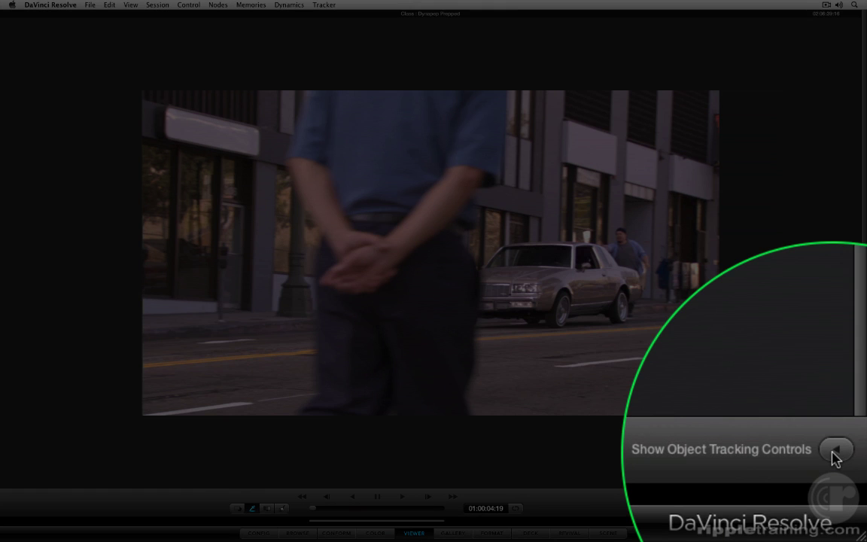
click(853, 503)
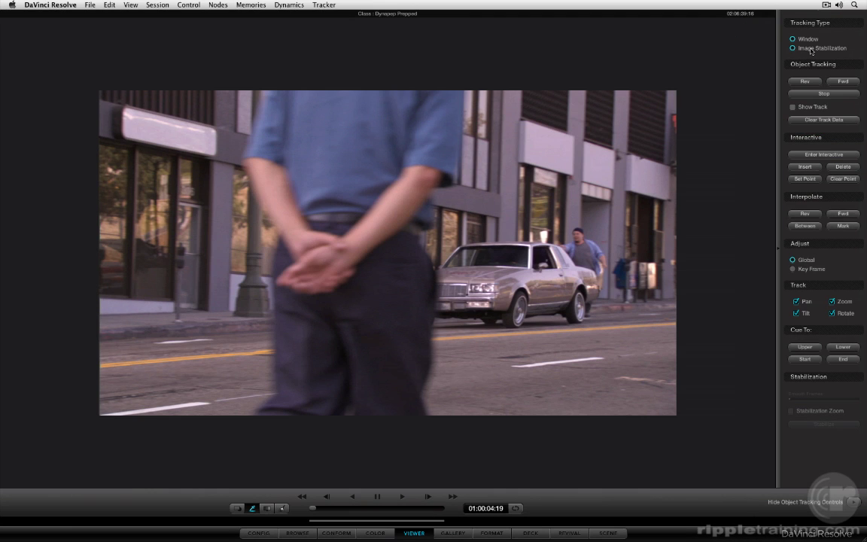
click(812, 49)
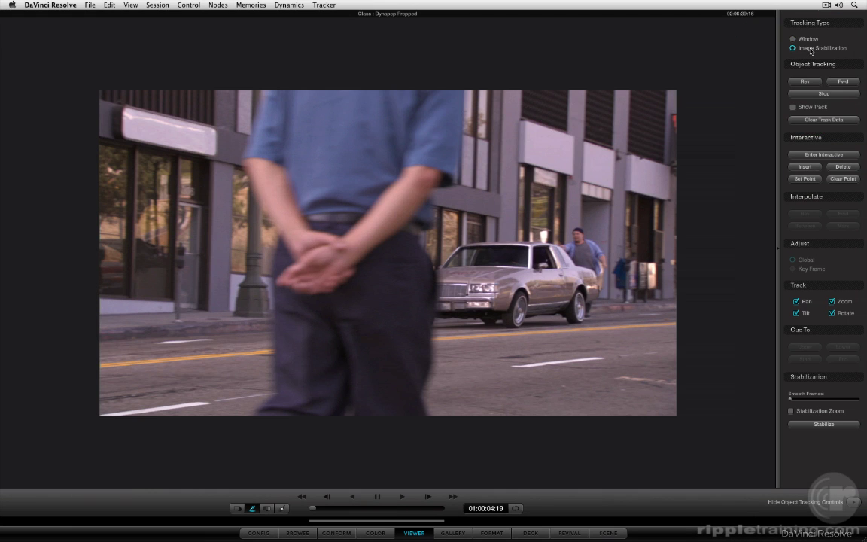
click(810, 41)
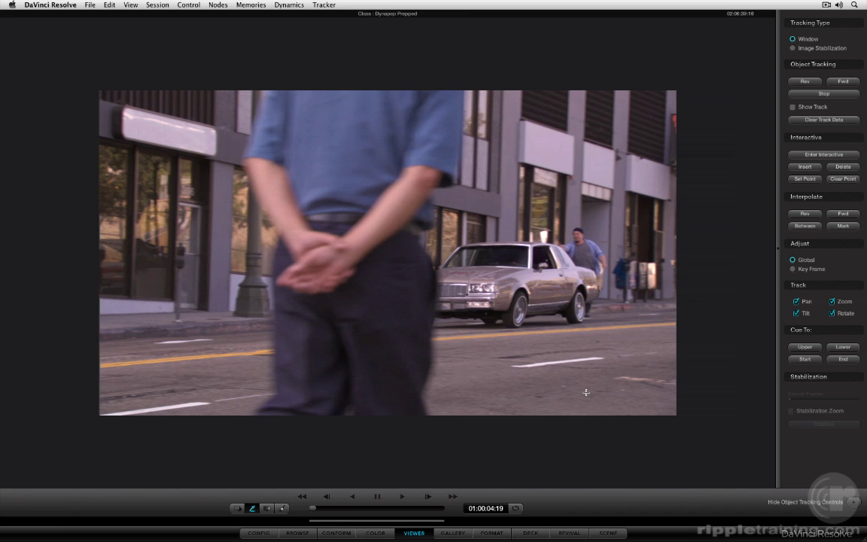
Step: On the Gallery page, create a new empty STILLS 2 album and select it
click(454, 533)
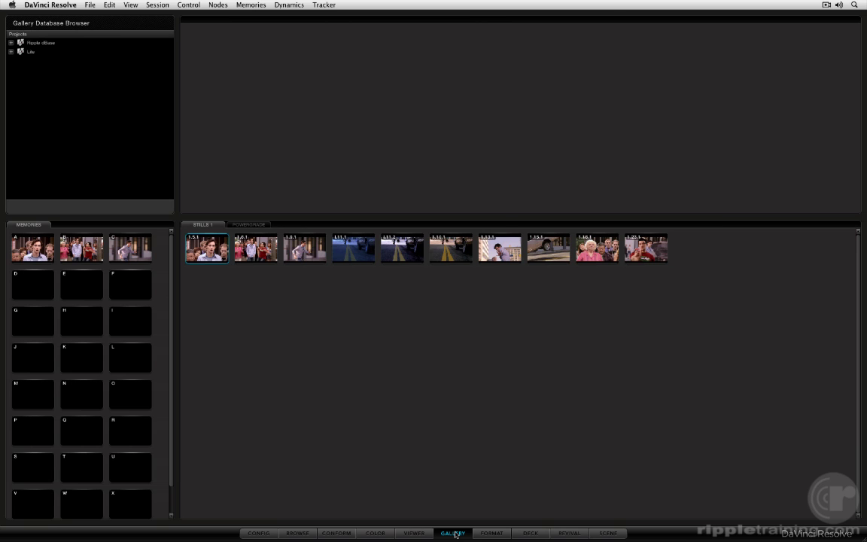
click(376, 533)
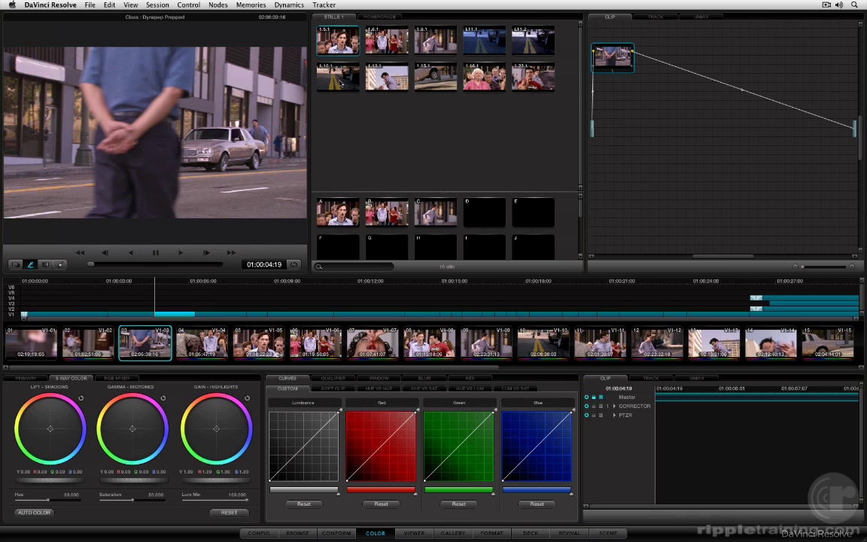
click(466, 534)
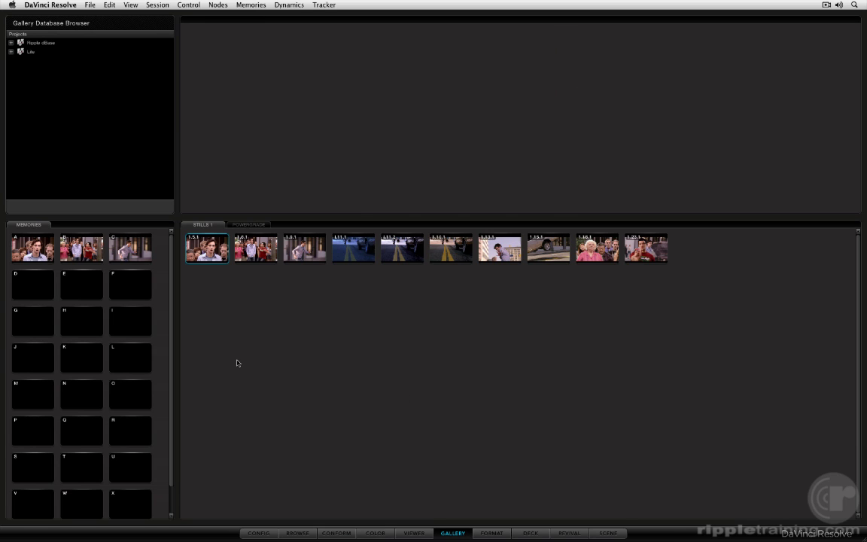
right_click(286, 230)
click(295, 230)
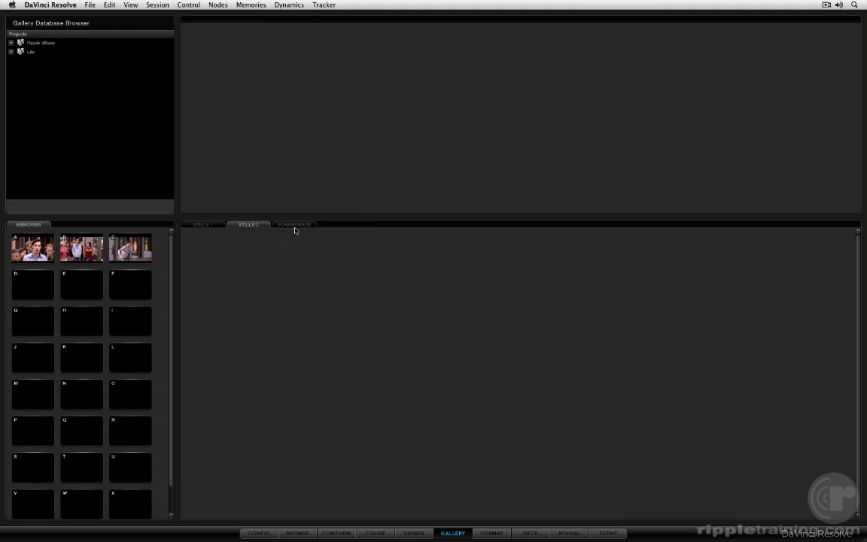
click(210, 226)
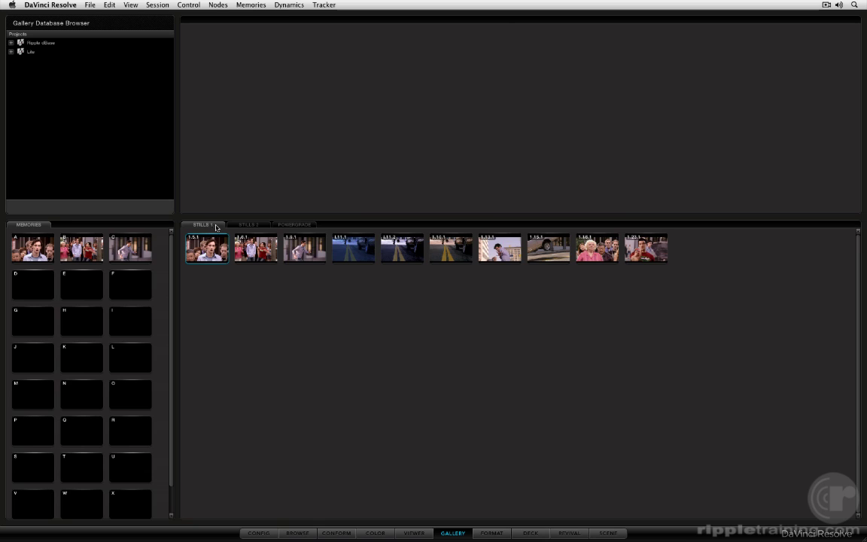
click(248, 224)
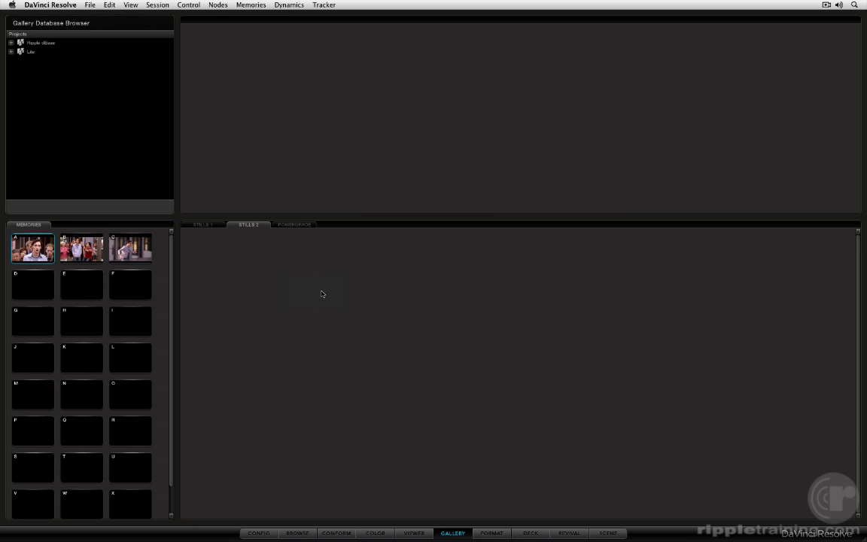
Step: Copy memories A, B and C into the STILLS 2 album
drag(321, 294, 322, 294)
drag(81, 249, 294, 280)
click(134, 261)
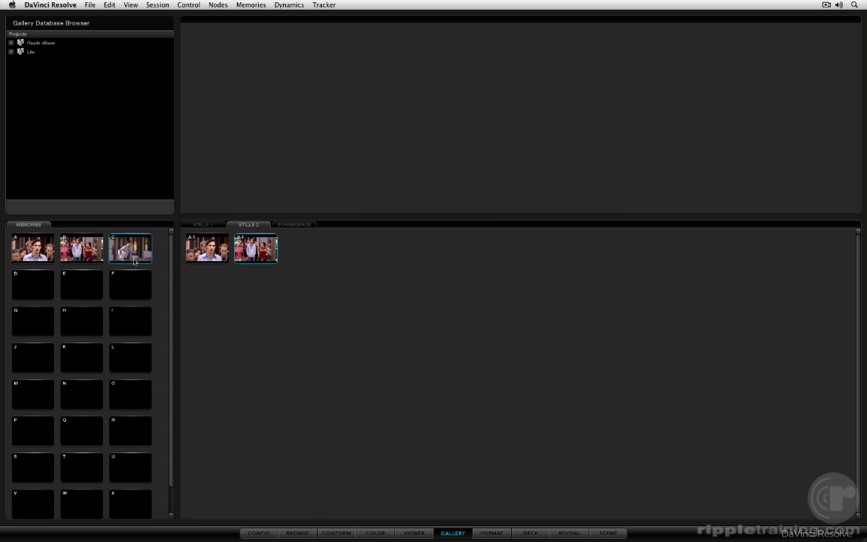
drag(134, 261, 348, 318)
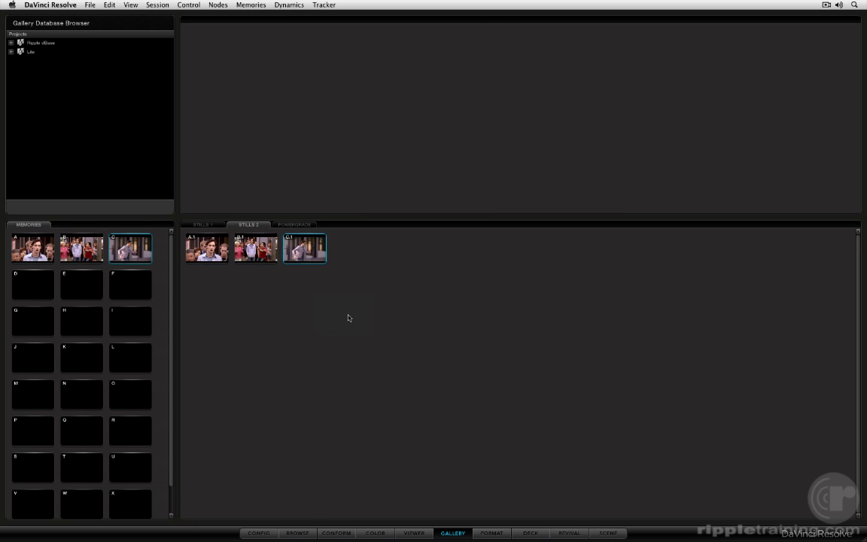
Step: From Ripple dBase > Alexis > POWERGRADE, copy stills 1.15.1 and 1.20.1 into STILLS 2
click(216, 226)
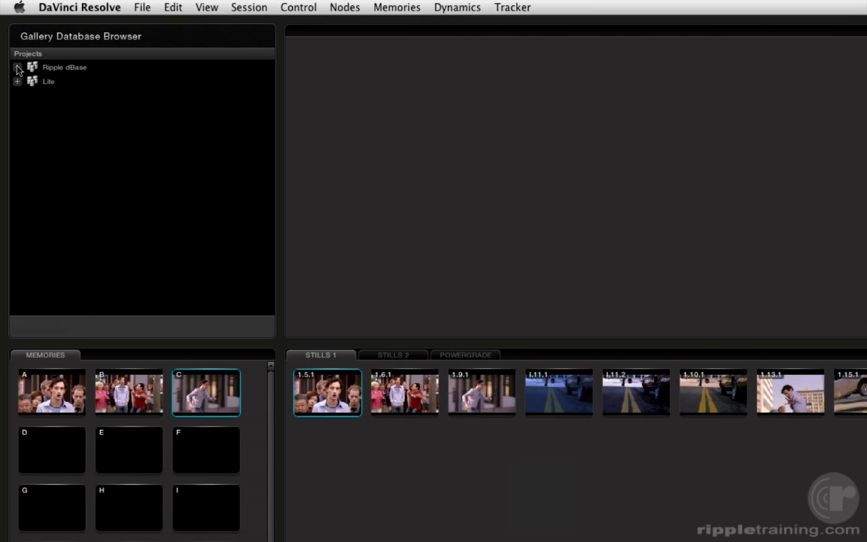
click(17, 68)
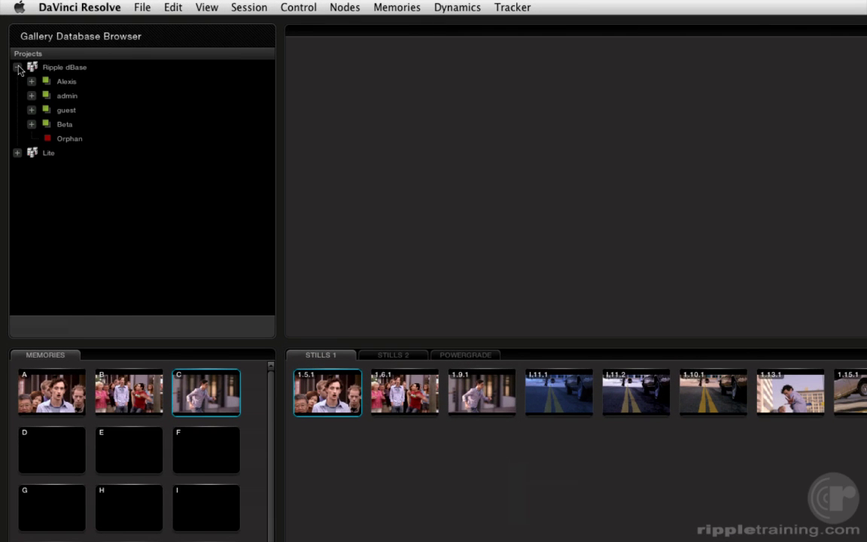
click(31, 82)
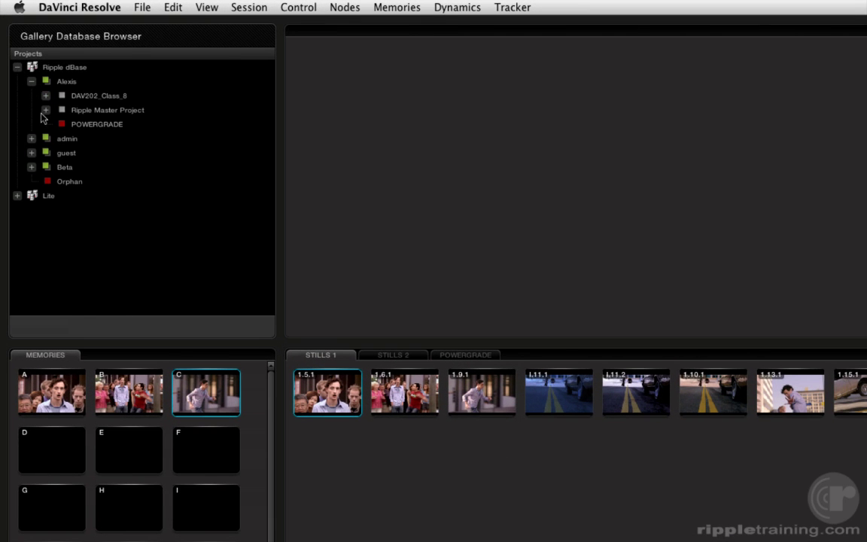
click(76, 127)
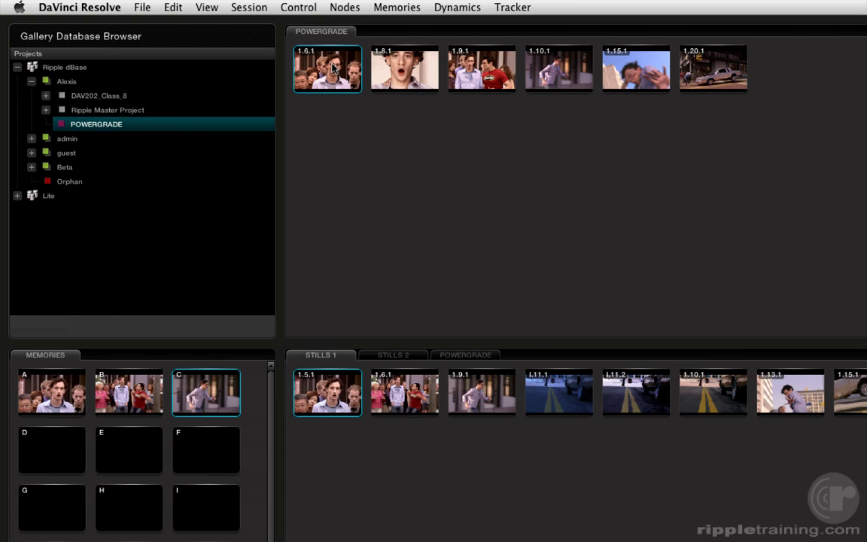
click(393, 355)
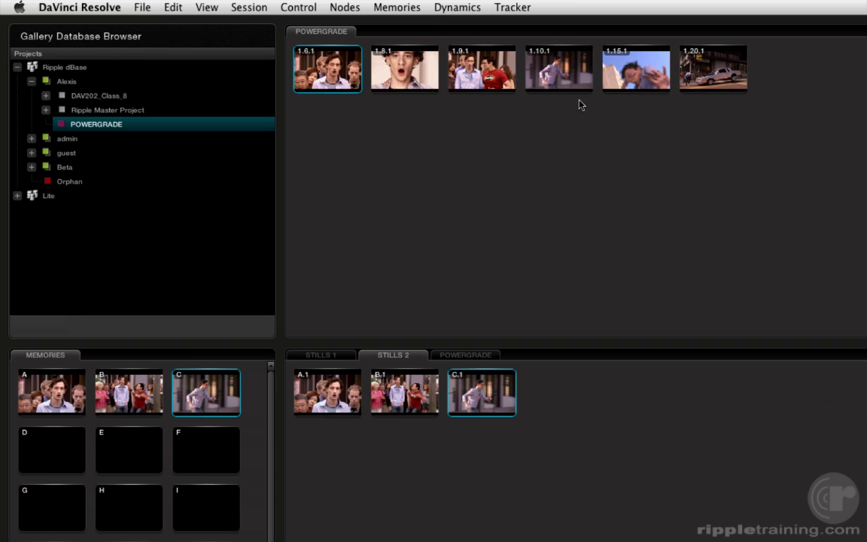
click(561, 76)
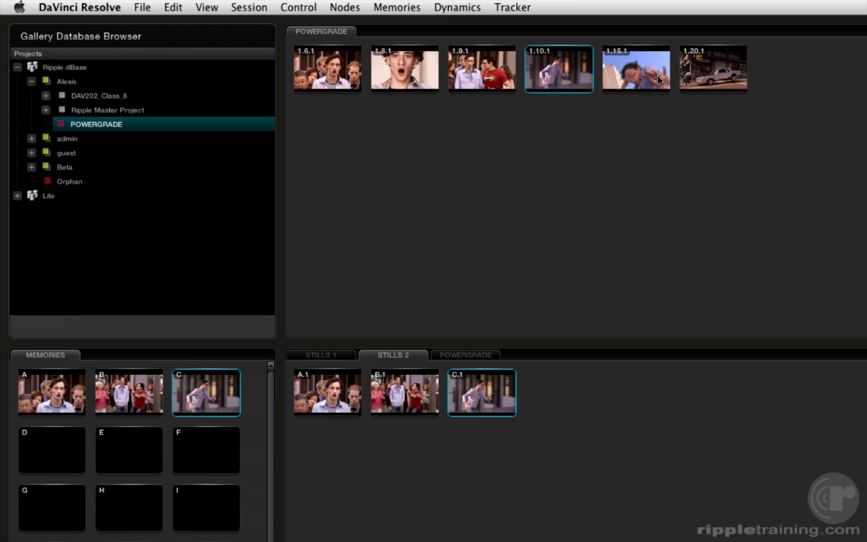
drag(606, 73, 583, 498)
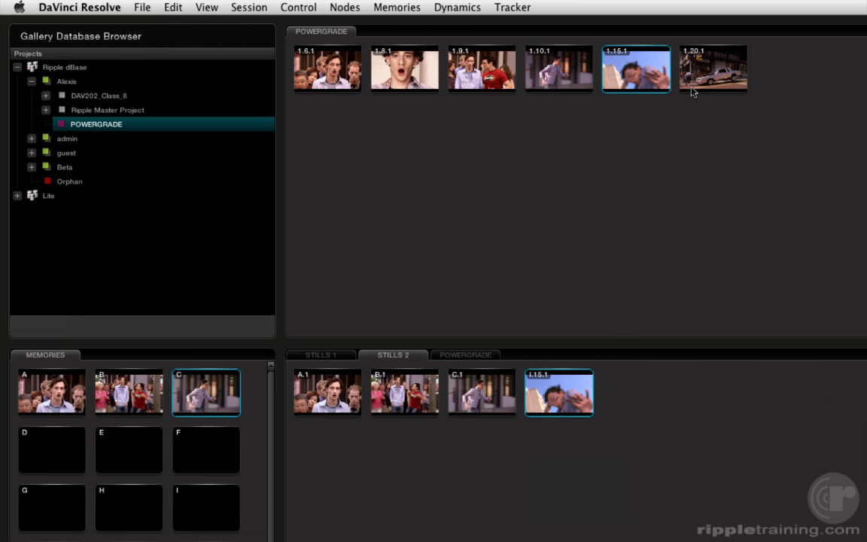
drag(694, 92, 710, 499)
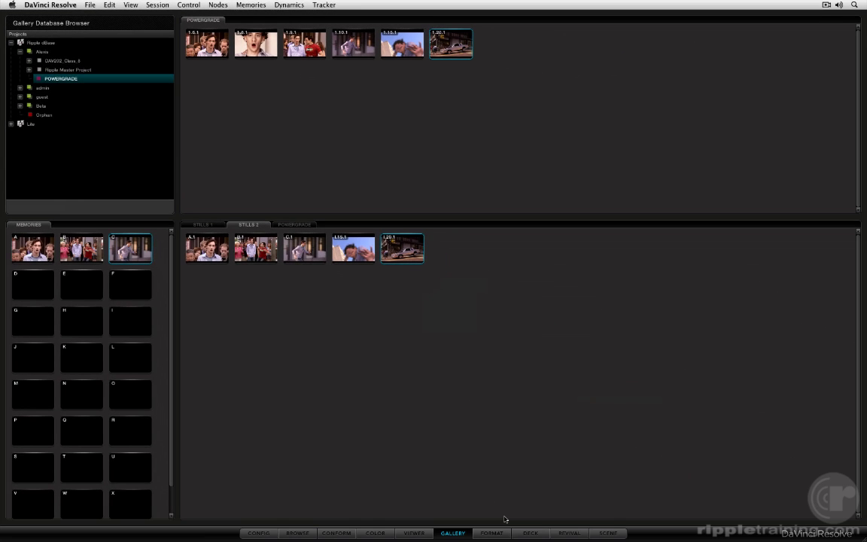
Step: On the Format page, review the Output and Slate settings, ending on the Input transform tab
click(499, 534)
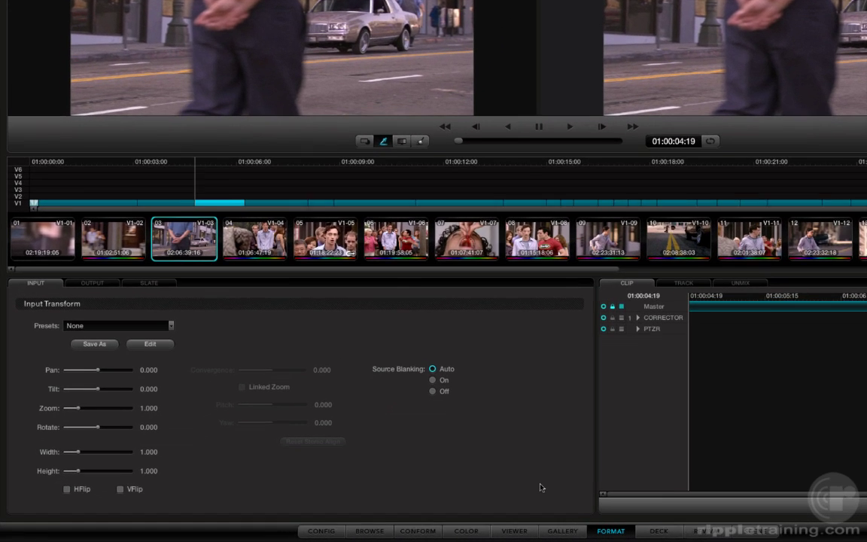
click(88, 282)
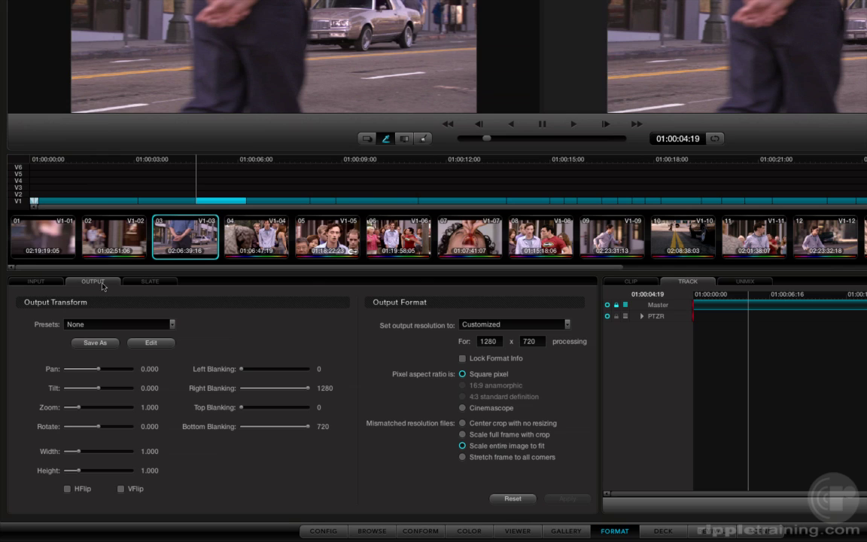
click(159, 284)
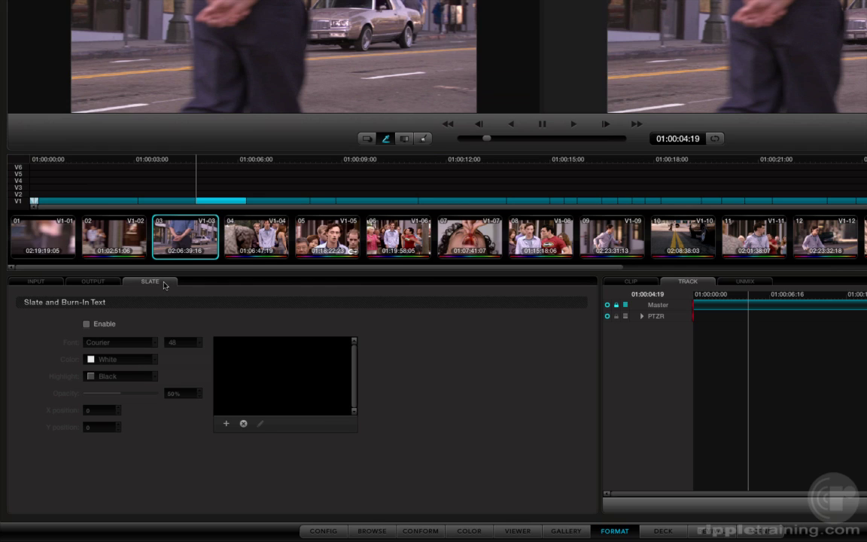
click(37, 283)
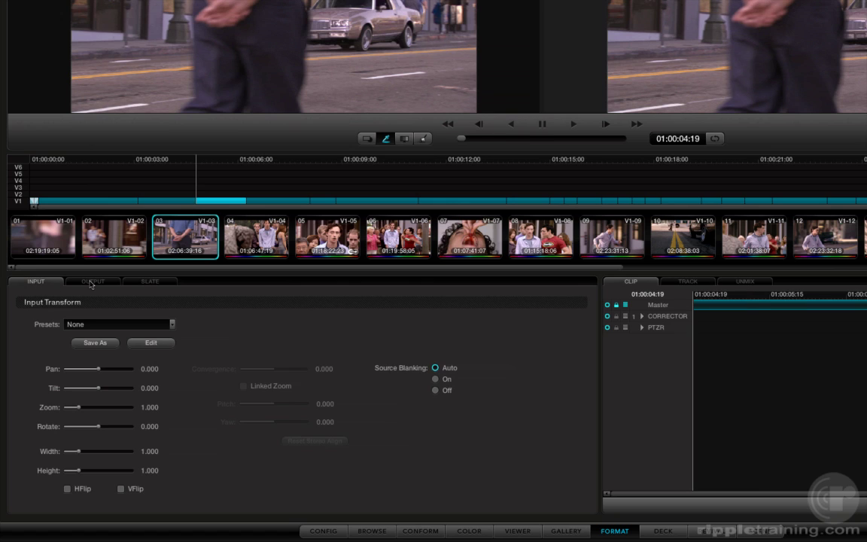
click(92, 283)
click(23, 283)
click(467, 532)
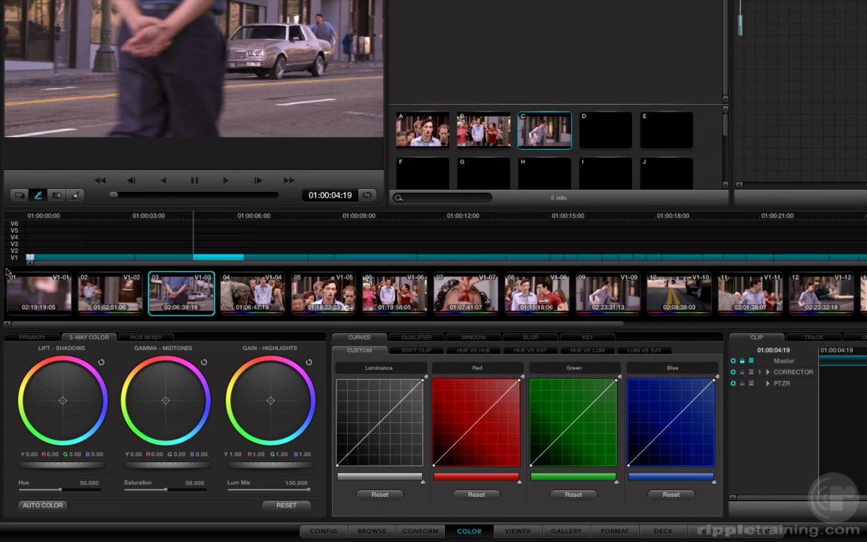
click(32, 340)
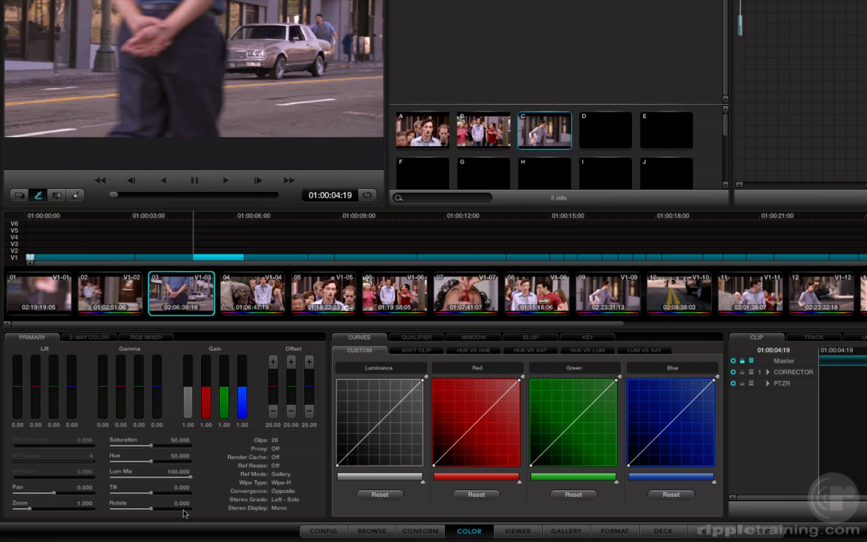
click(614, 531)
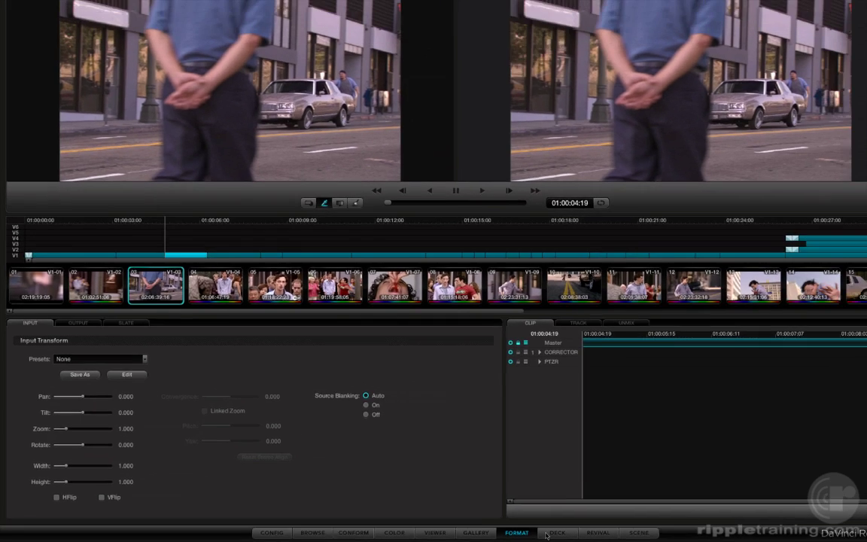
Step: Switch to the Deck page
click(663, 531)
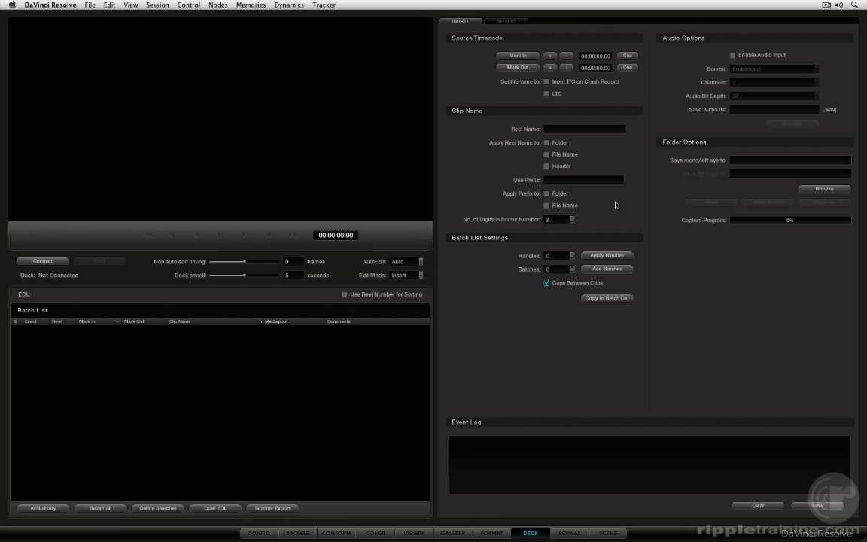
Step: Show the Deck page's Record settings for recording to tape
click(520, 22)
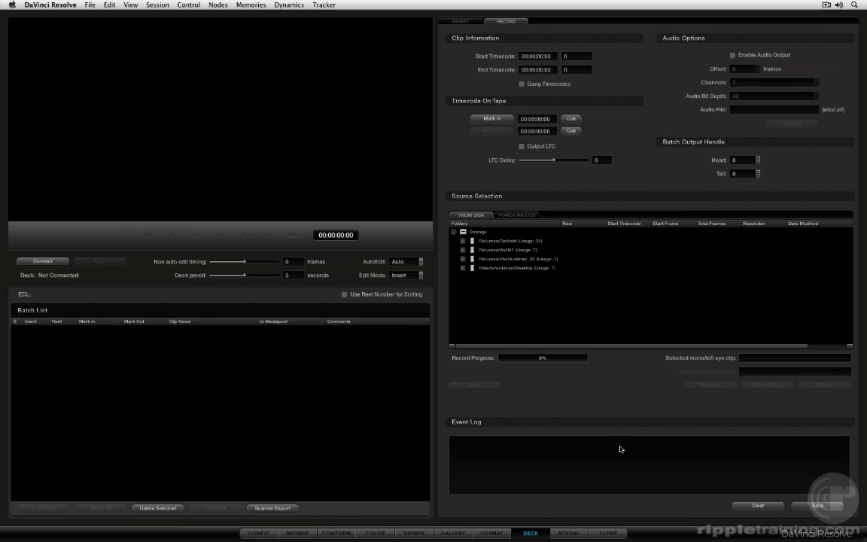
Step: Switch to the Revival page
click(570, 533)
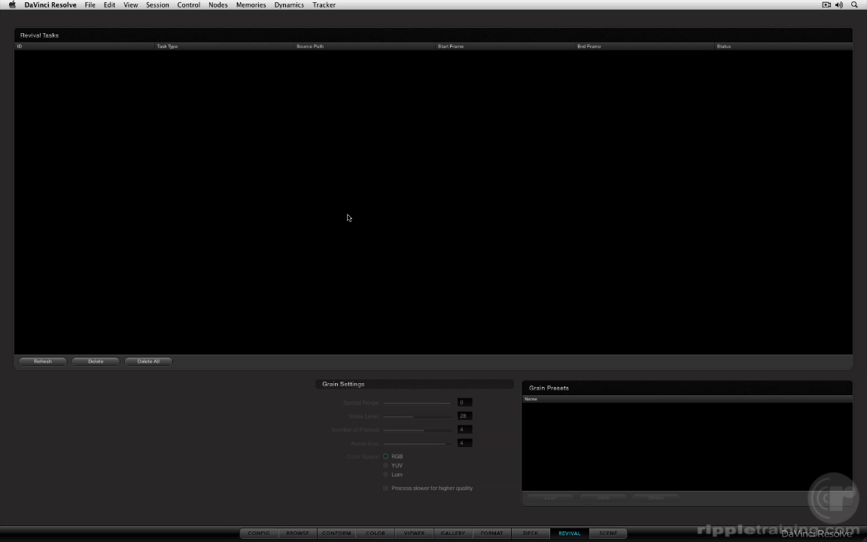
Step: Send Dynapep_Baked_Master.mov from the Intro to Resolve Project folder to Scene Cut Detection
click(607, 532)
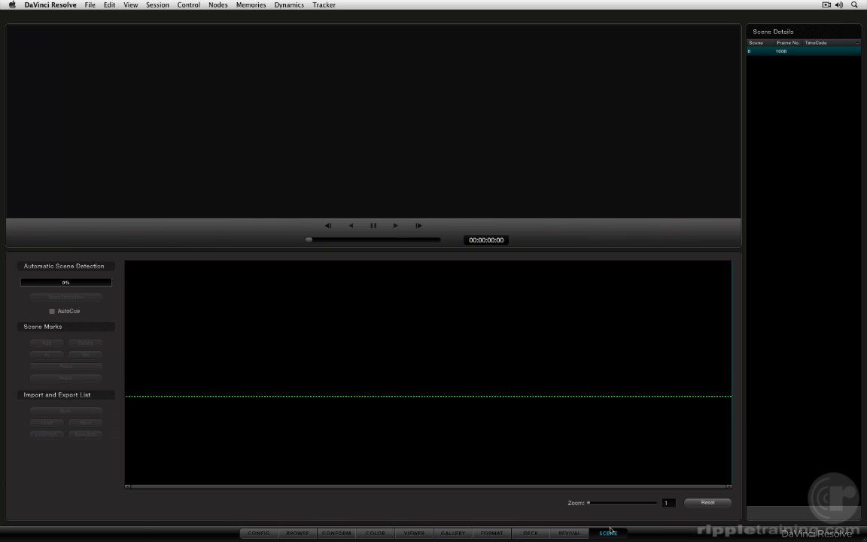
click(304, 534)
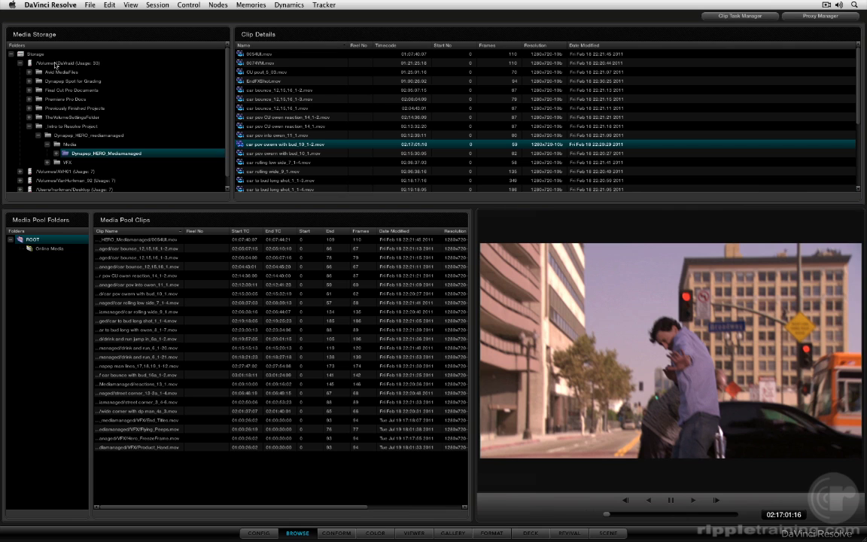
click(55, 64)
double_click(253, 109)
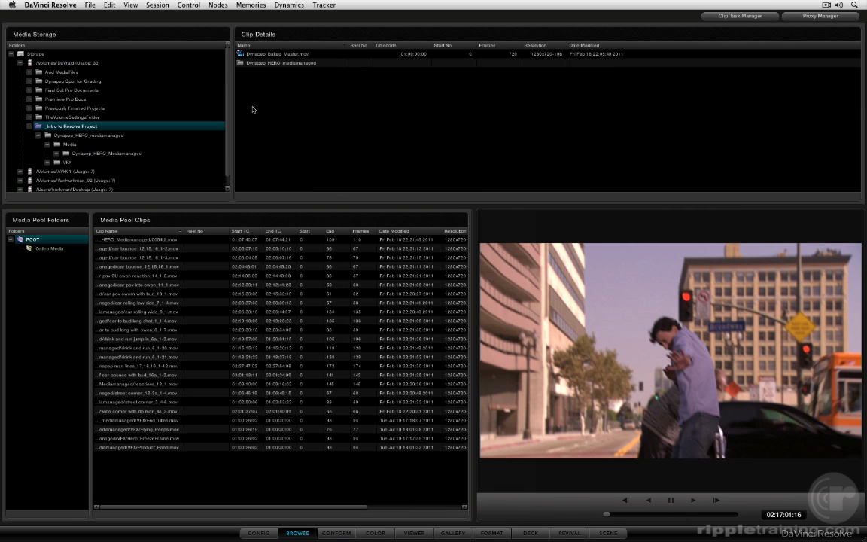
click(261, 55)
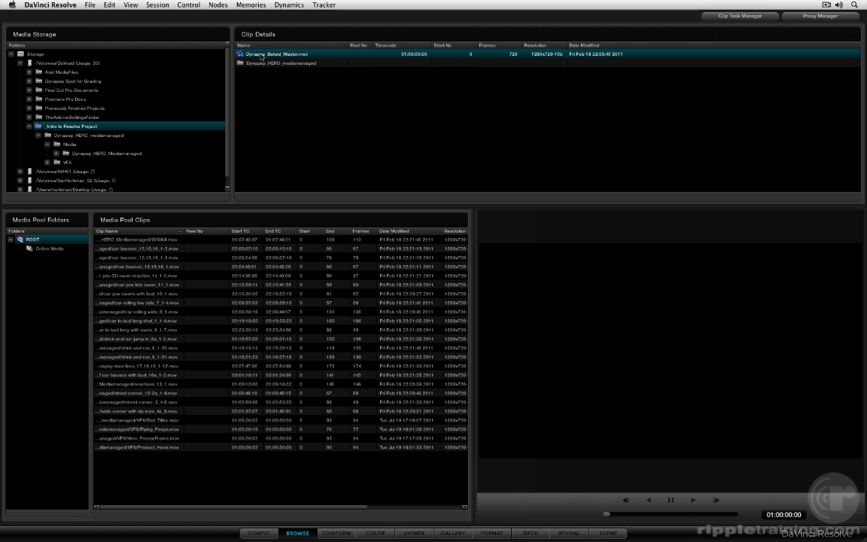
right_click(261, 57)
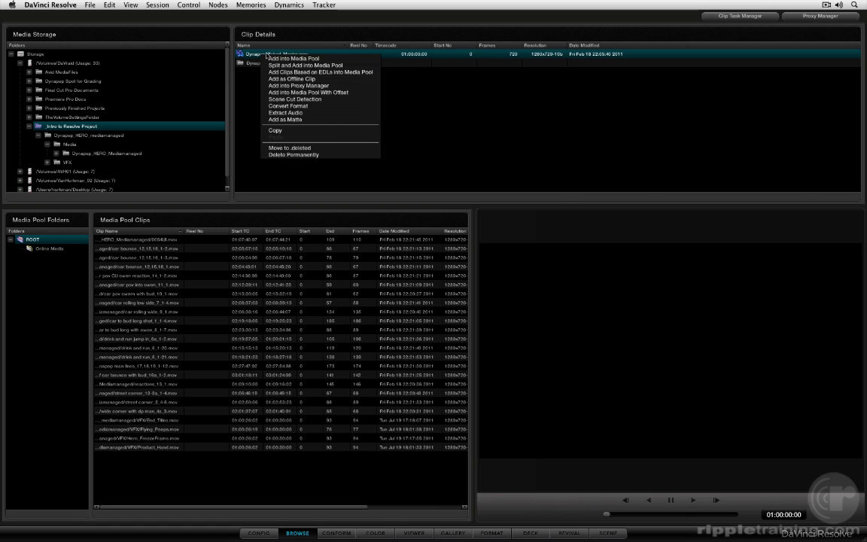
click(281, 100)
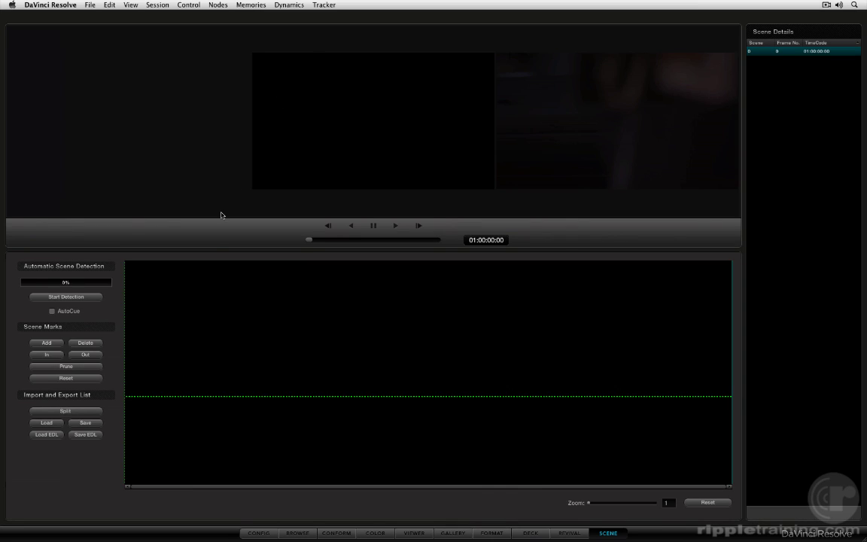
Step: Run scene detection on the master clip and raise the threshold line to drop weak cuts
click(86, 298)
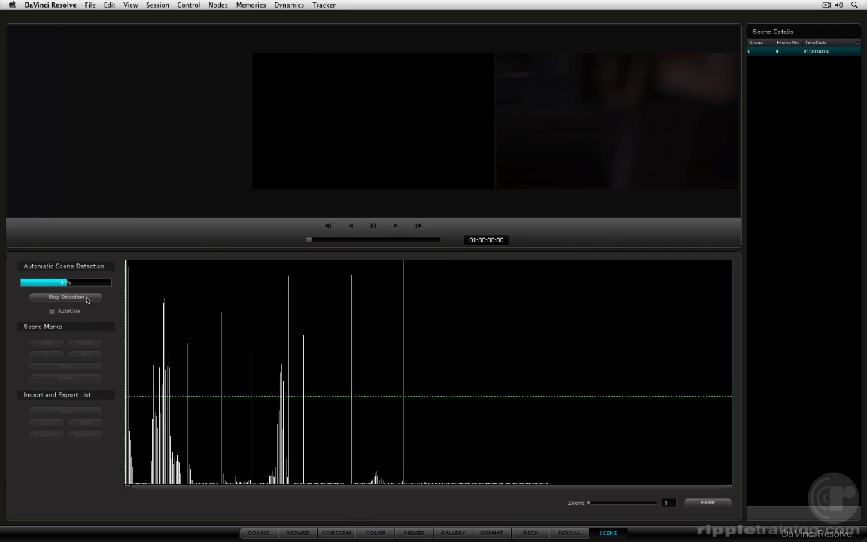
click(210, 369)
drag(210, 369, 312, 373)
drag(322, 396, 330, 350)
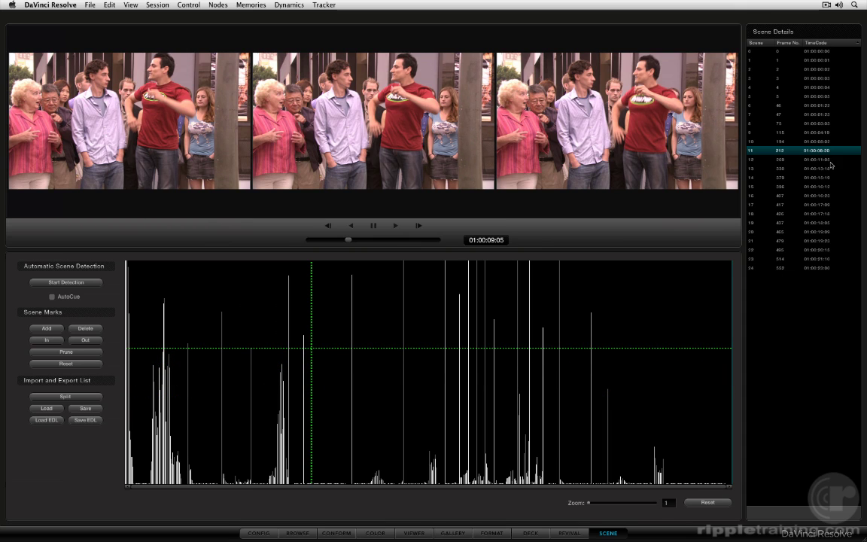
Step: Review the cuts for scenes 12 through 15 in Scene Details
click(827, 162)
click(824, 169)
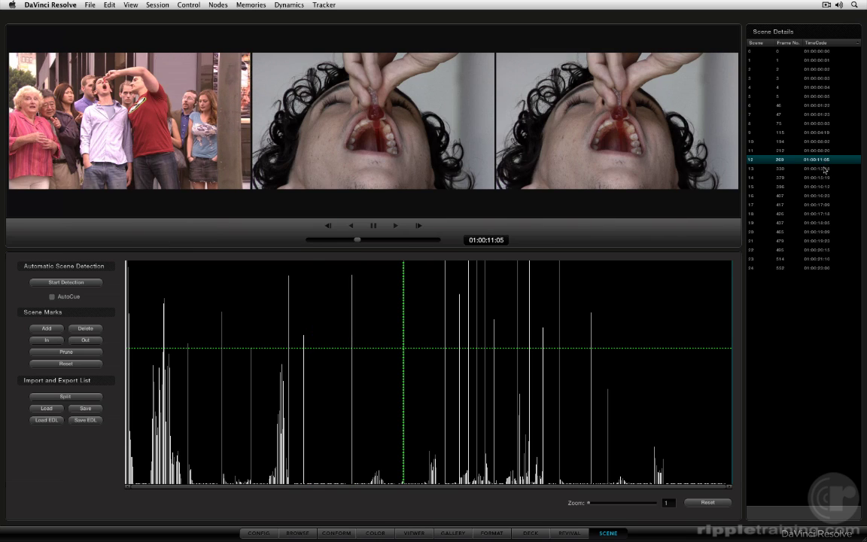
click(821, 178)
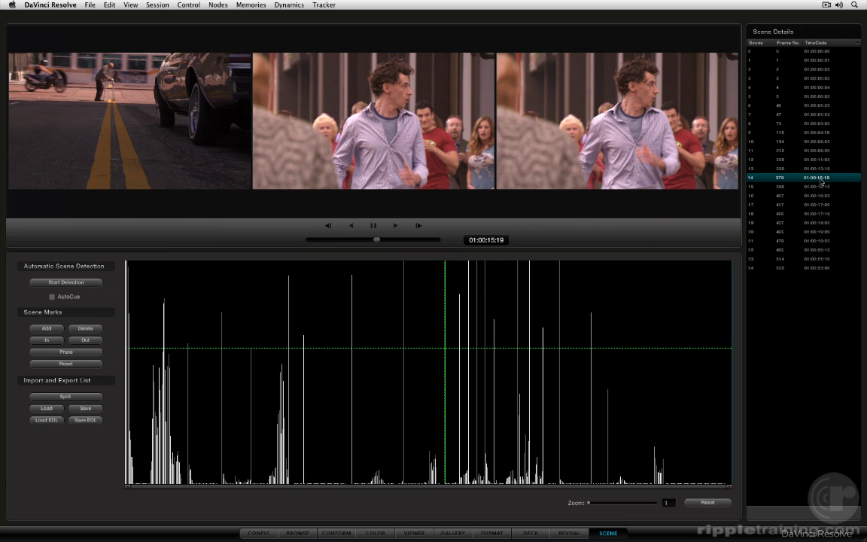
click(820, 187)
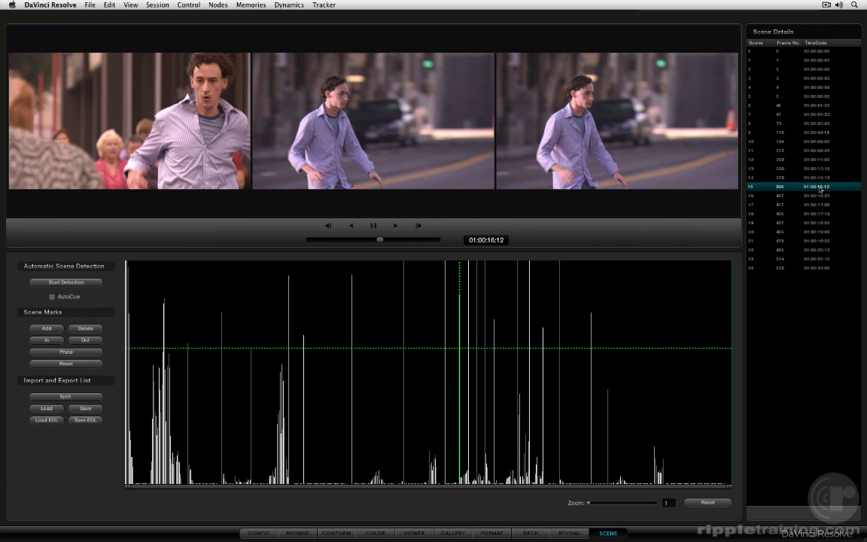